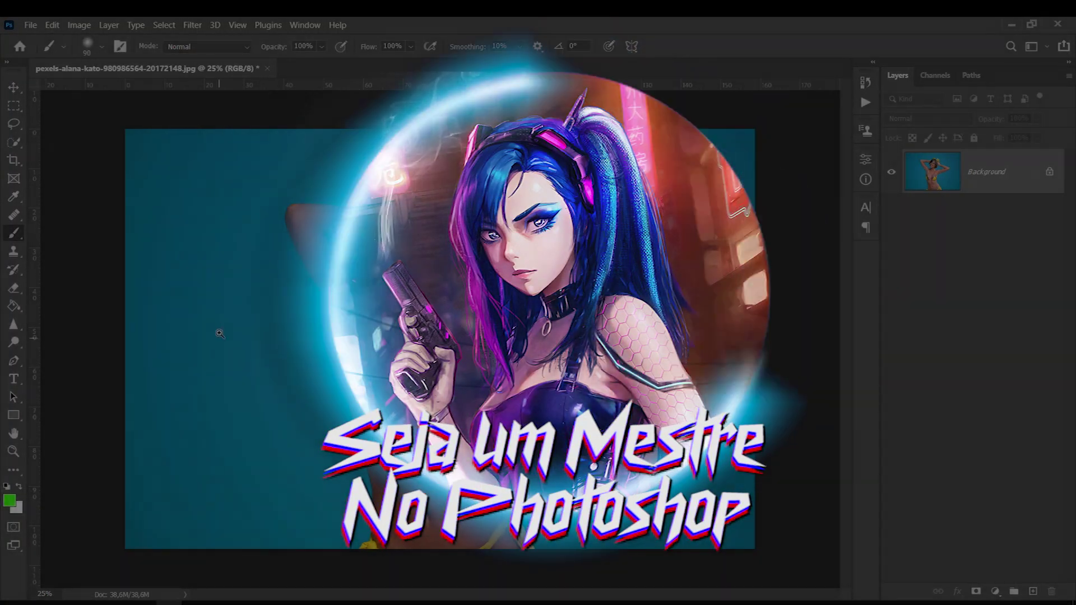
Fit the photo to the window, convert it to 16 Bits/Channel, and duplicate the Background layer.
scroll(221, 312, "up", 2)
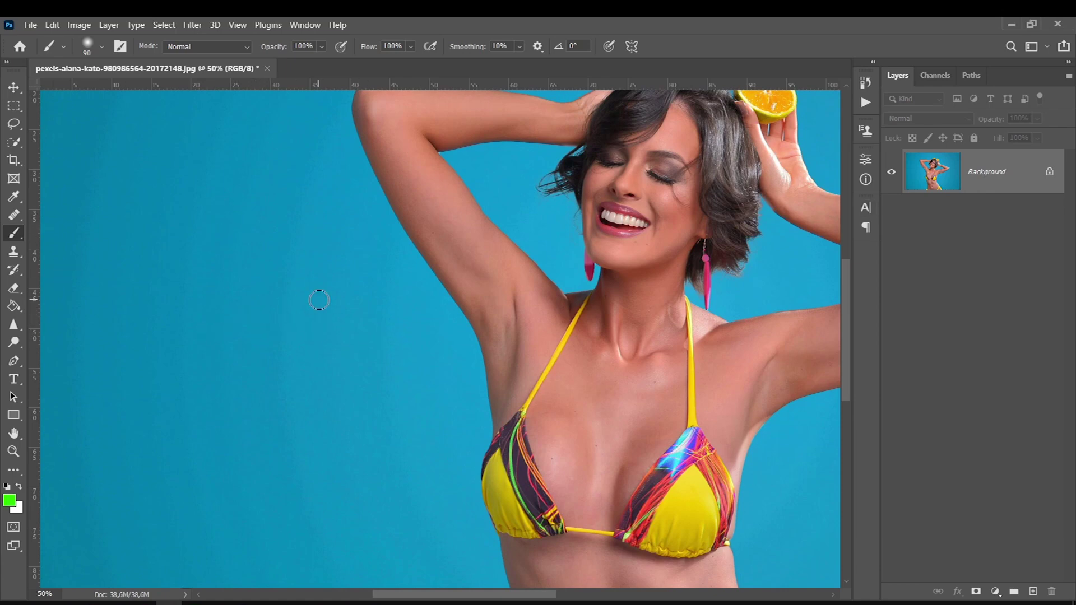
key("ctrl+0")
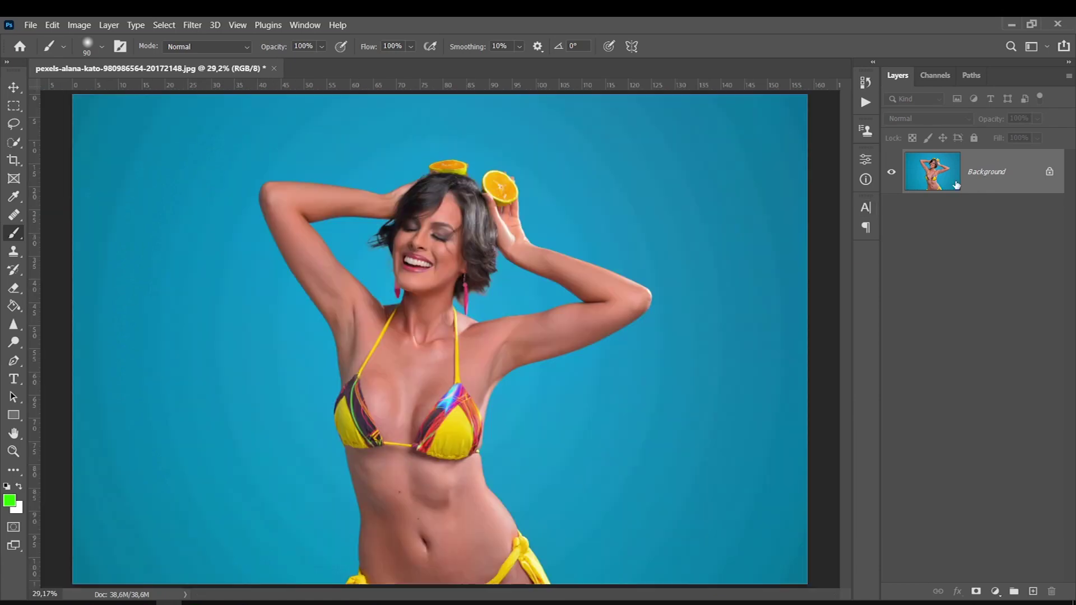
left_click(83, 27)
mouse_move(89, 40)
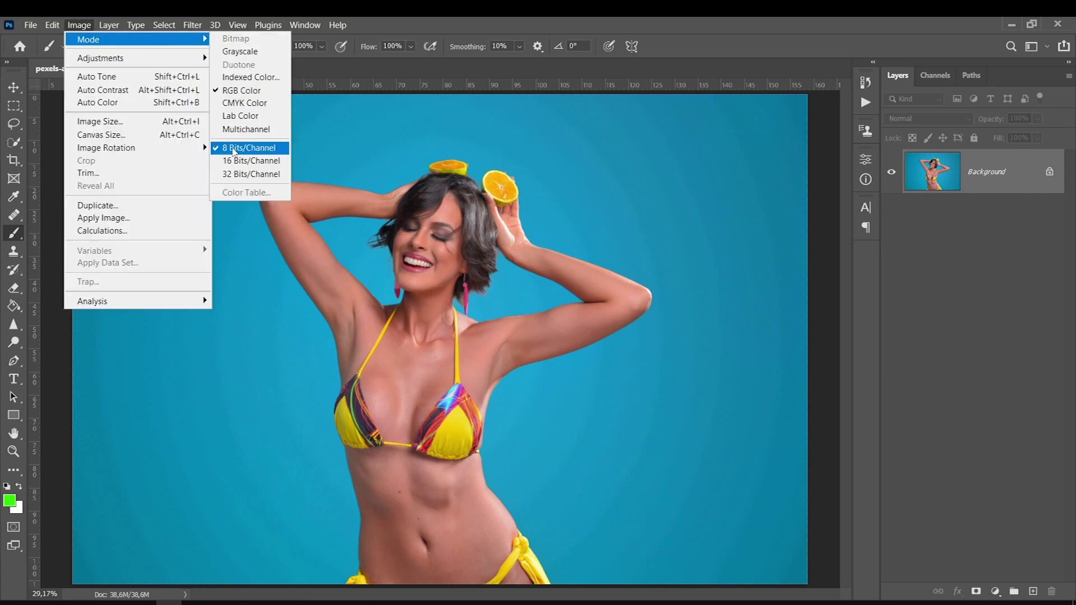
left_click(227, 160)
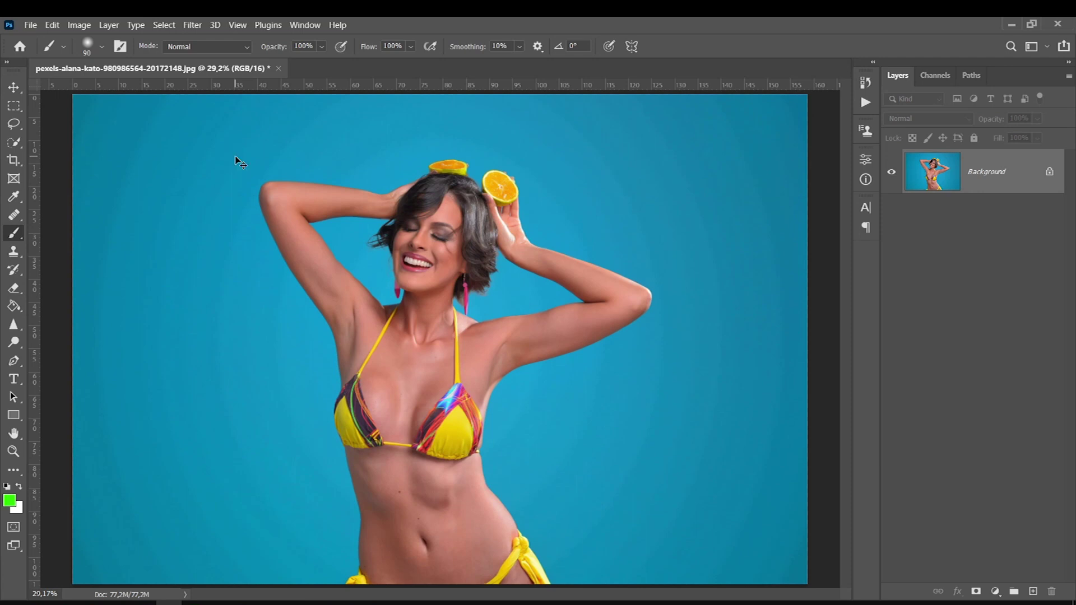
key("ctrl+j")
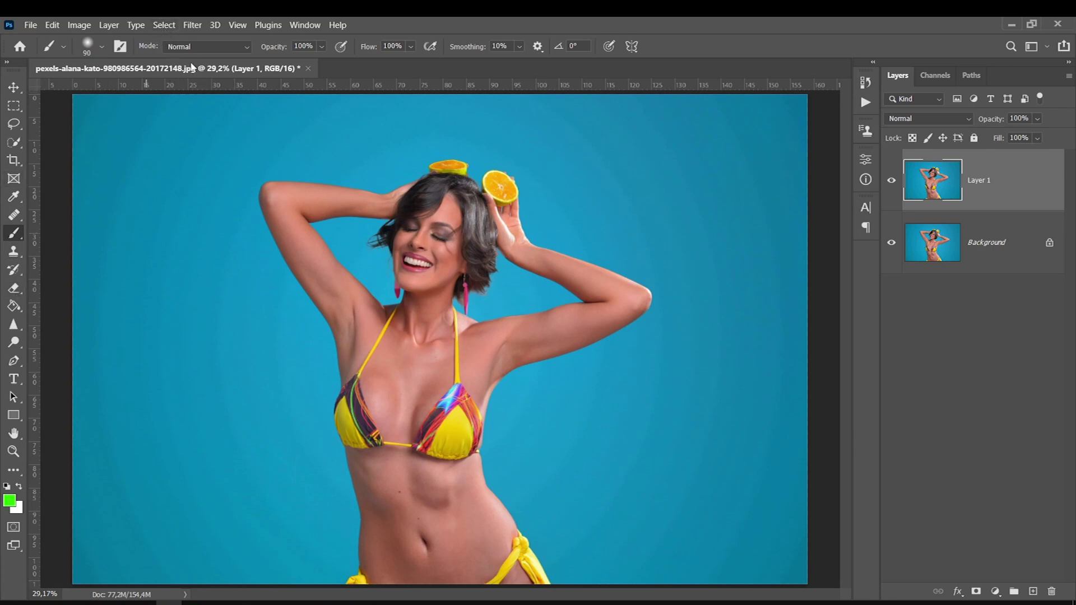
Select the woman with Select Subject and copy her onto her own layer.
left_click(165, 27)
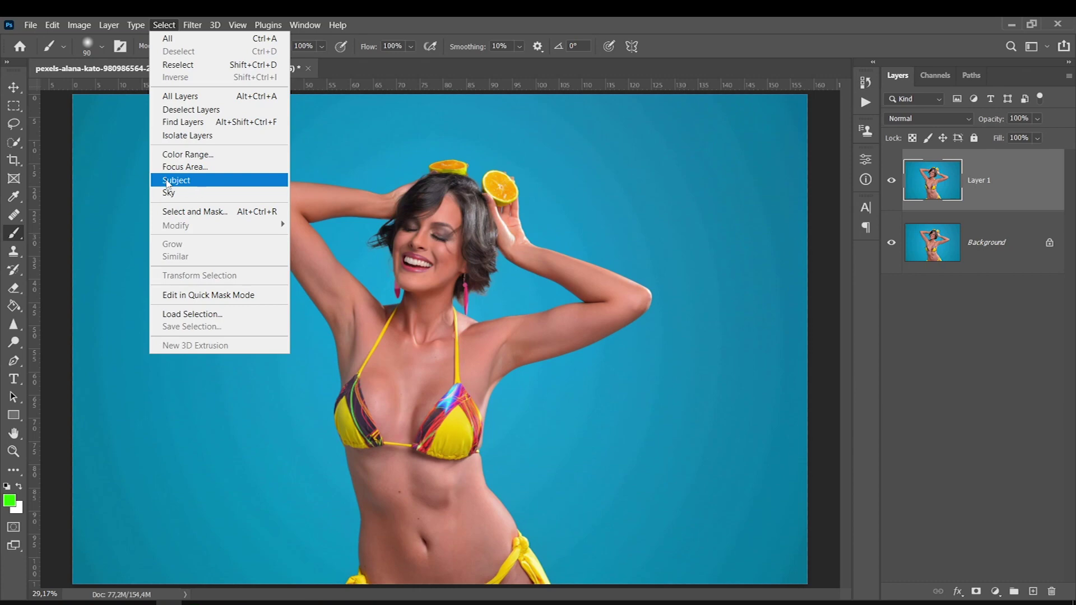
left_click(162, 182)
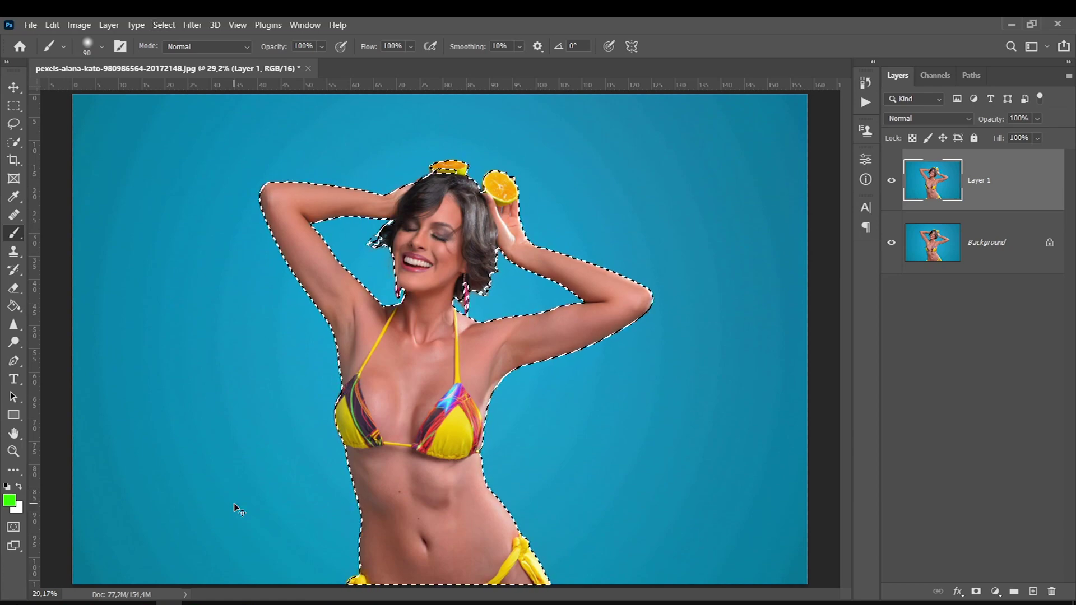
key("ctrl+j")
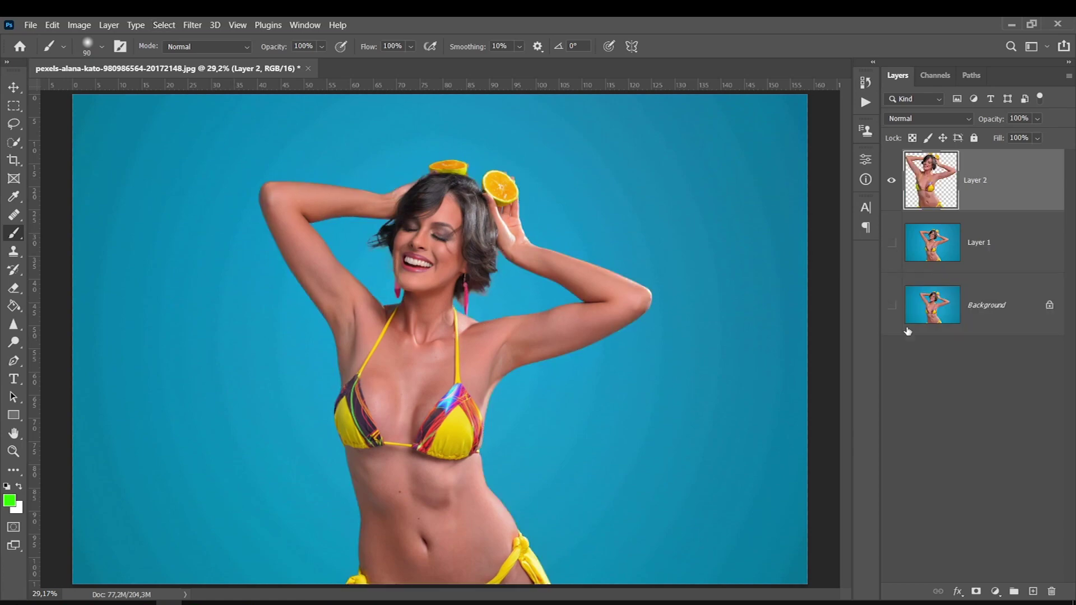
Lasso the missing earring, copy it to a layer, and merge it into the woman cut-out.
left_click_drag(891, 242, 912, 338)
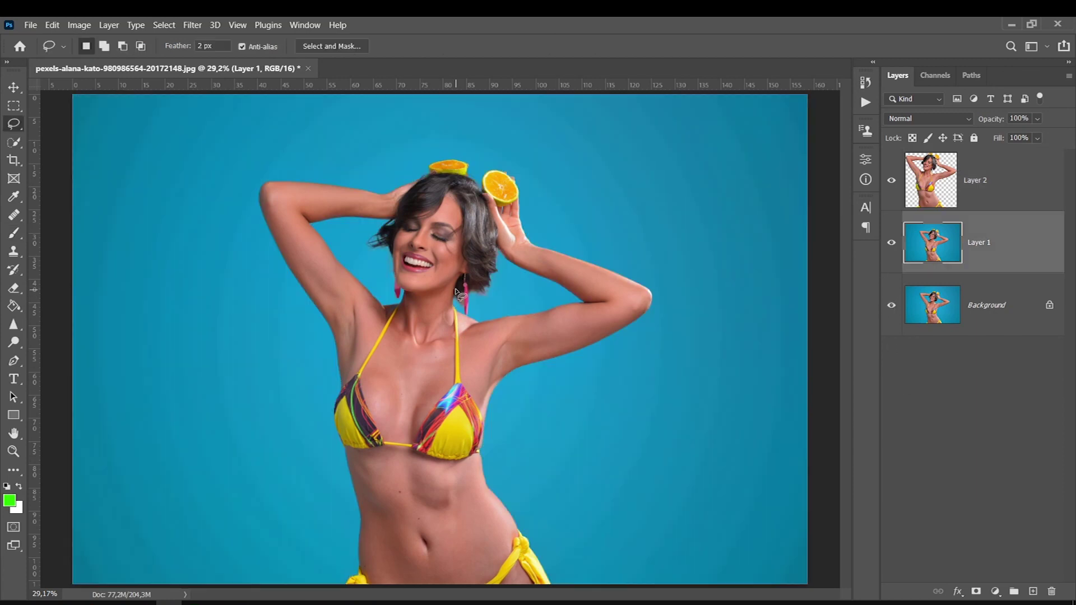
mouse_move(455, 289)
left_mouse_down()
mouse_move(466, 315)
mouse_move(464, 292)
left_mouse_up()
mouse_move(890, 242)
left_mouse_down()
mouse_move(891, 305)
mouse_move(891, 242)
left_mouse_up()
key("ctrl+j")
left_click(958, 179)
key("ctrl+e")
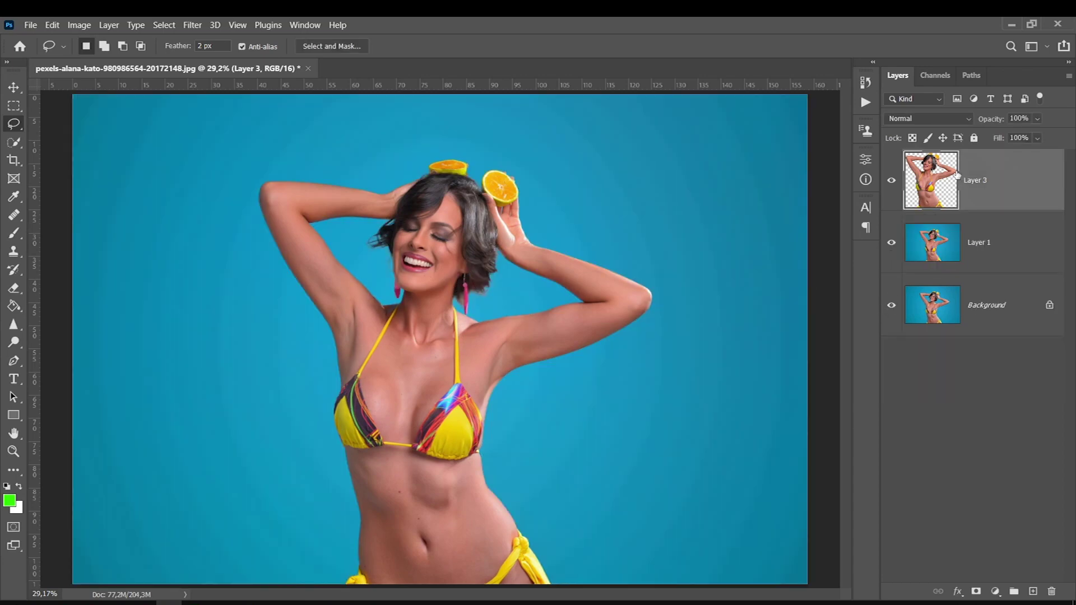
mouse_move(893, 244)
left_mouse_down()
mouse_move(890, 305)
mouse_move(891, 242)
left_mouse_up()
left_click(991, 245)
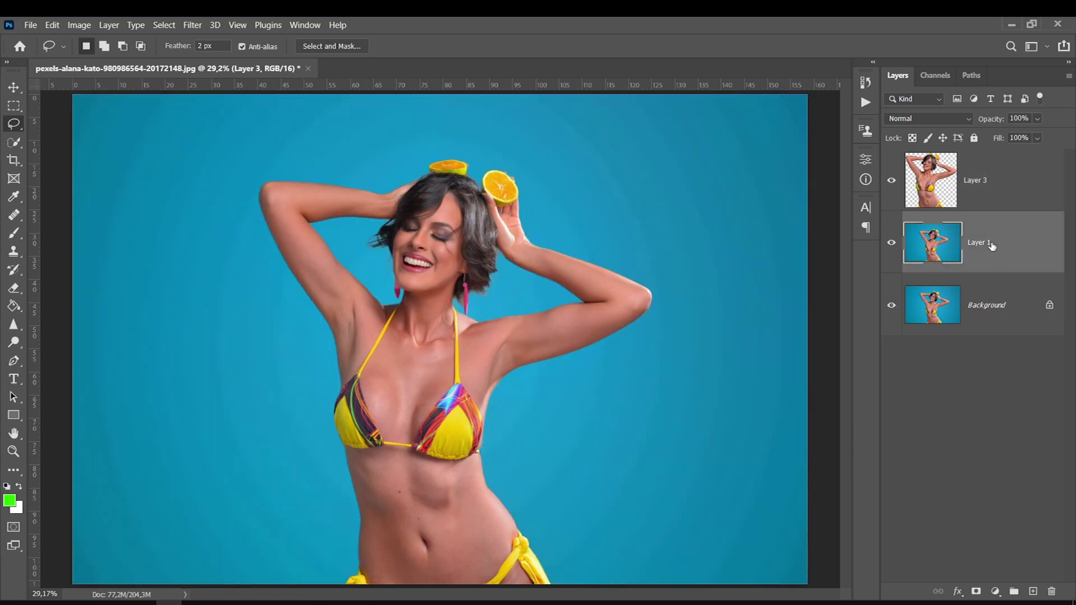
Apply a Surface Blur with high Radius and Threshold to background copy Layer 1.
left_click(191, 25)
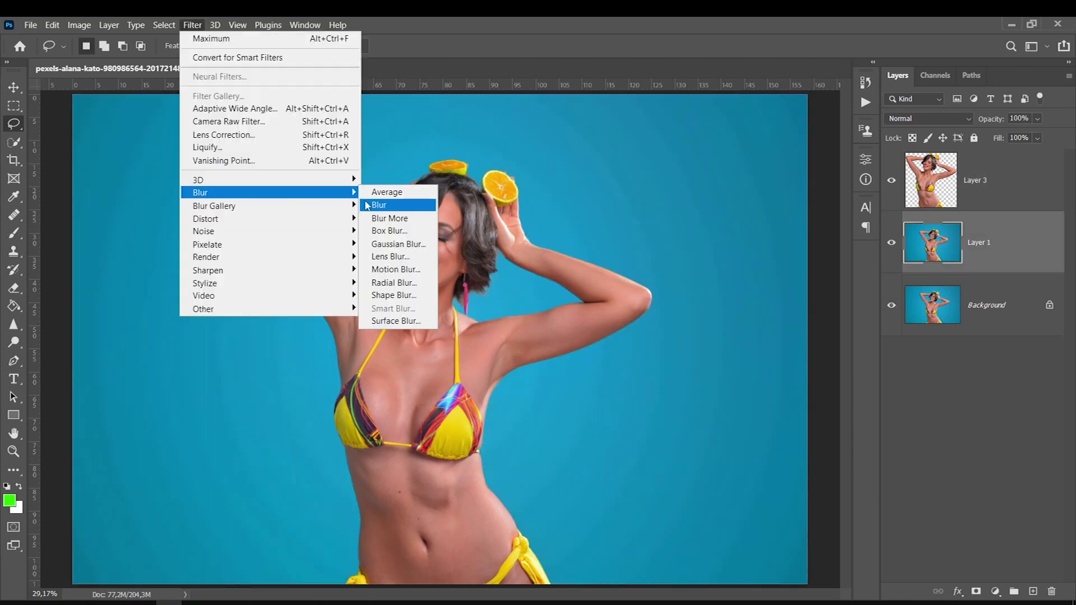
left_click(379, 322)
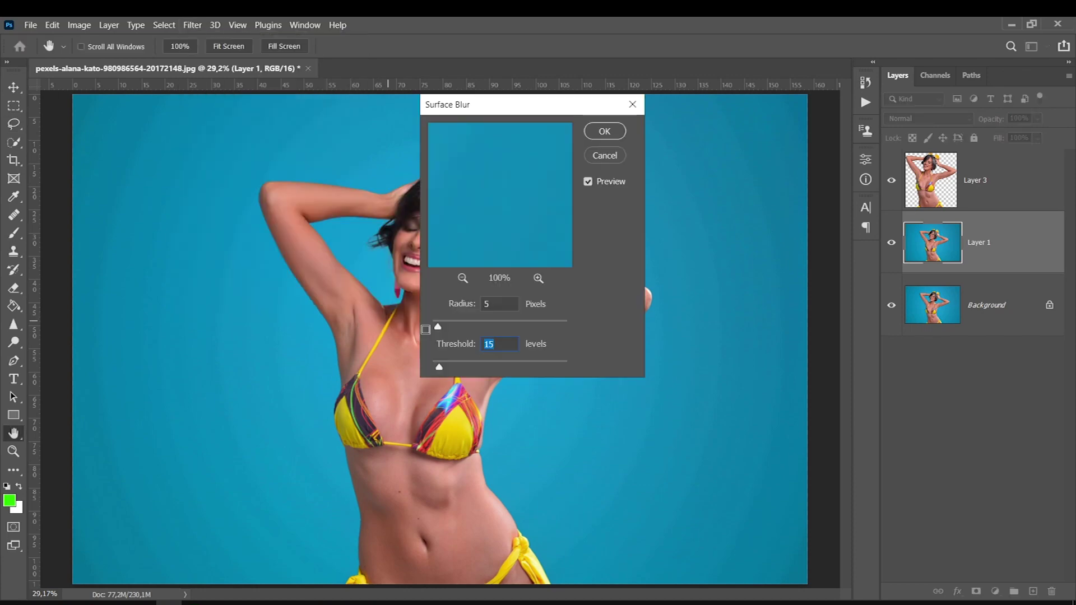
left_click_drag(450, 325, 482, 326)
left_click_drag(439, 367, 480, 367)
left_click_drag(482, 326, 502, 326)
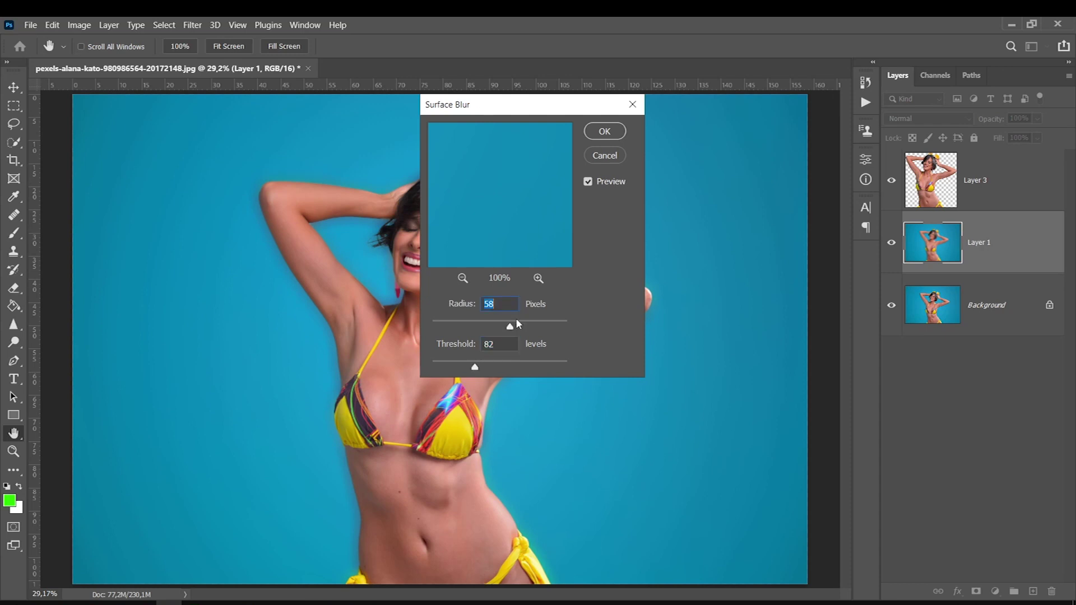
left_click(503, 326)
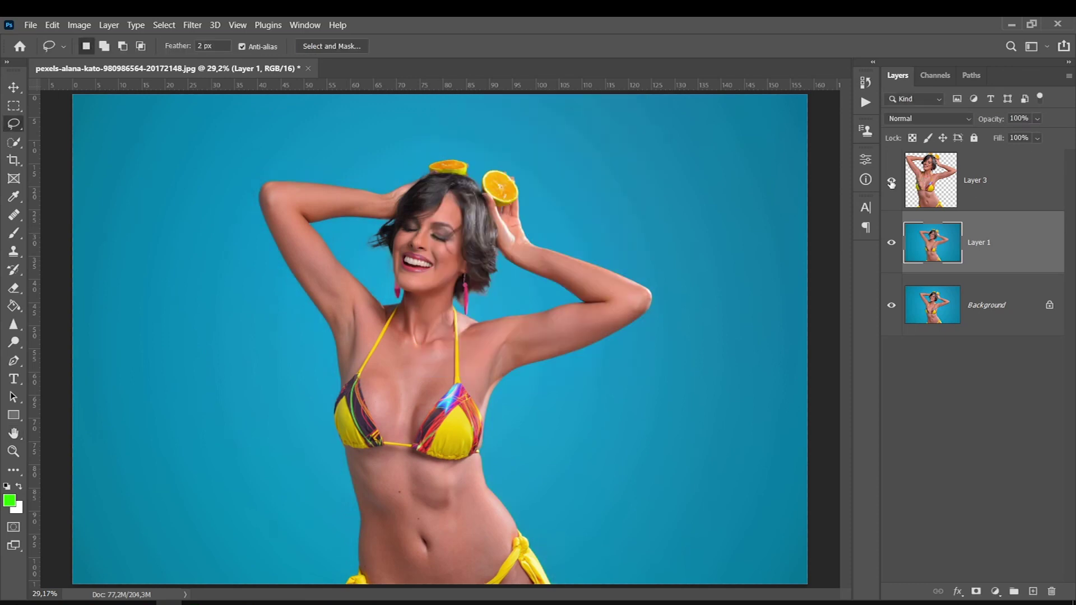
left_click(927, 183)
Load the woman's outline from Layer 3 and expand it by 15 pixels with Layer 1 active.
left_click(928, 184, "ctrl")
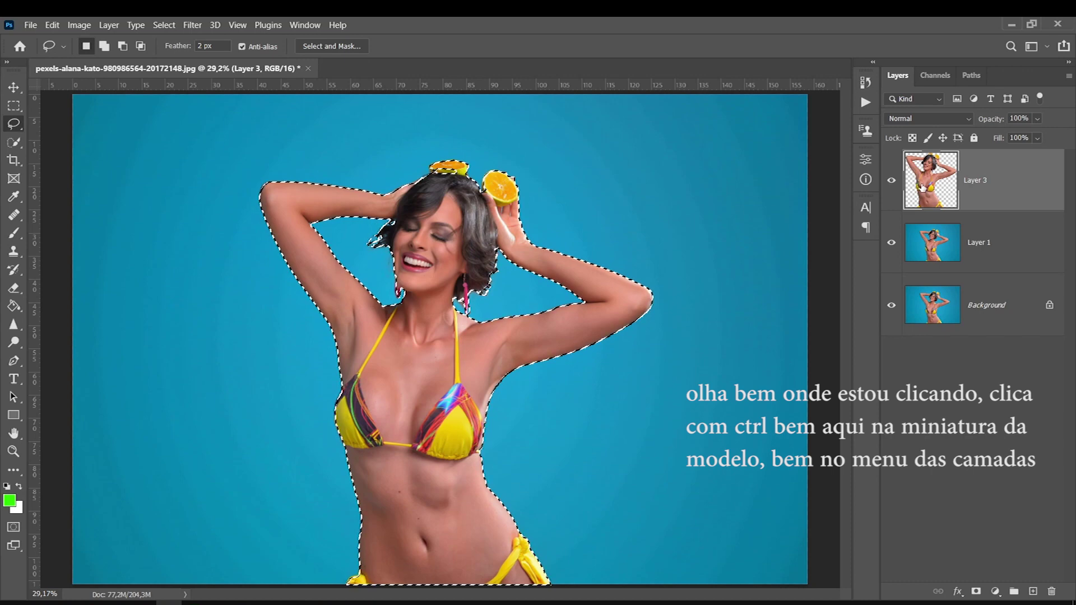
left_click(944, 249)
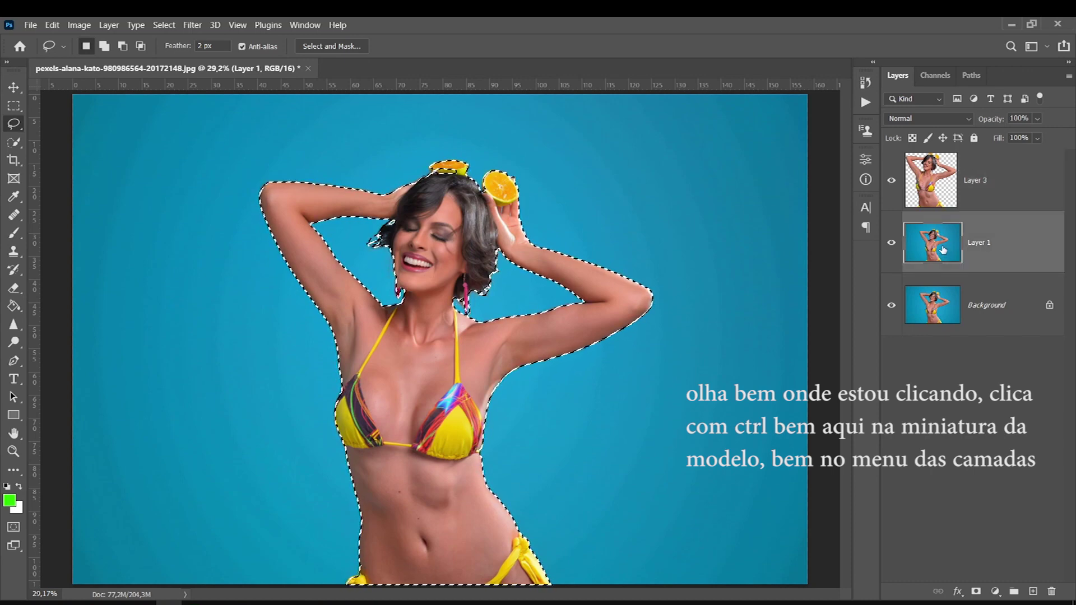
left_click(164, 25)
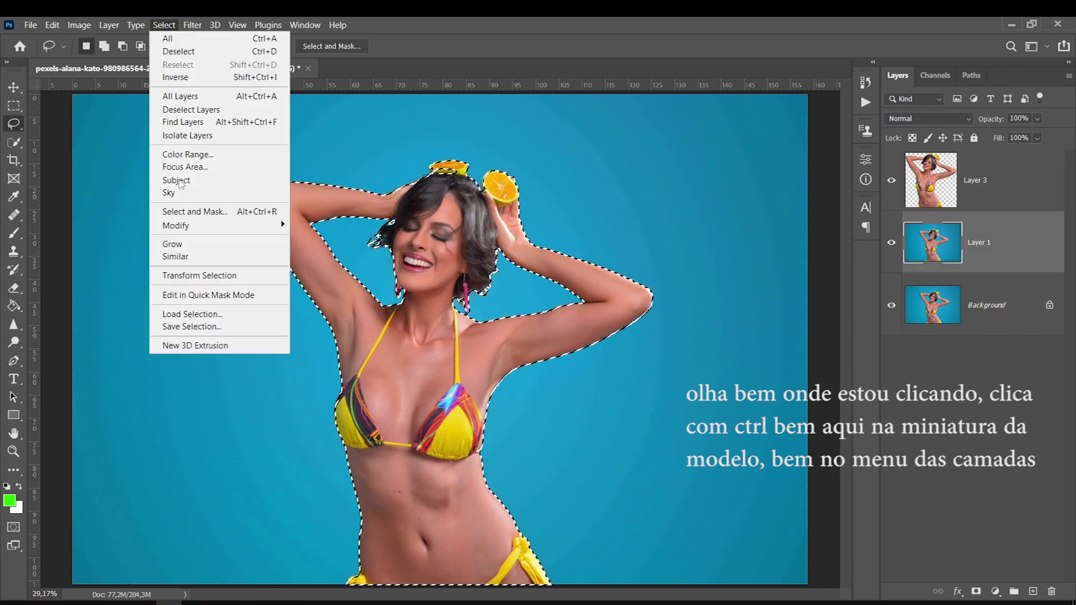
mouse_move(176, 226)
left_click(317, 251)
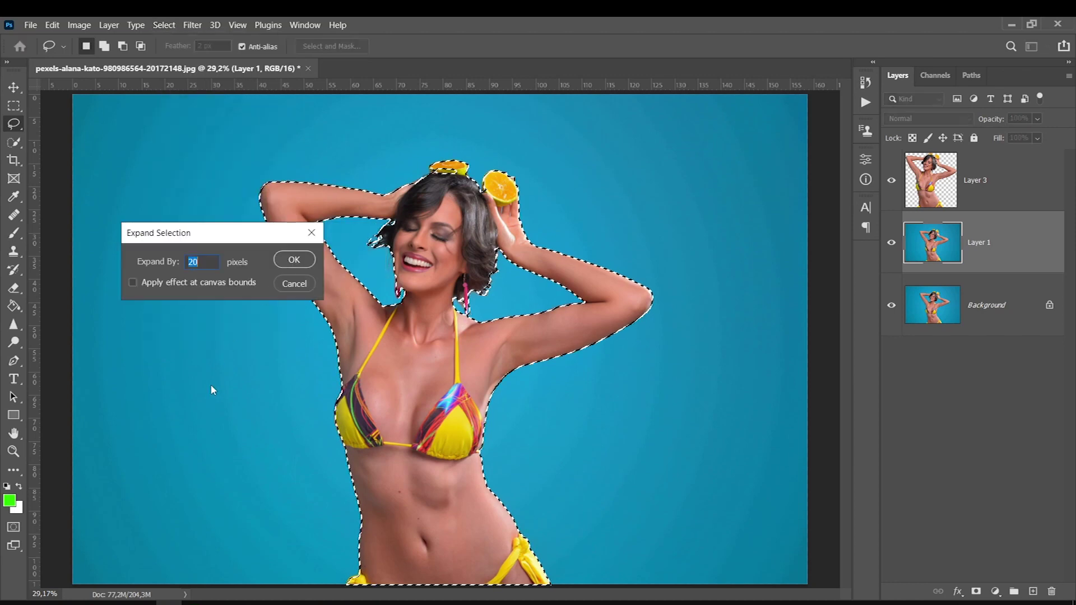
type("15")
key("Return")
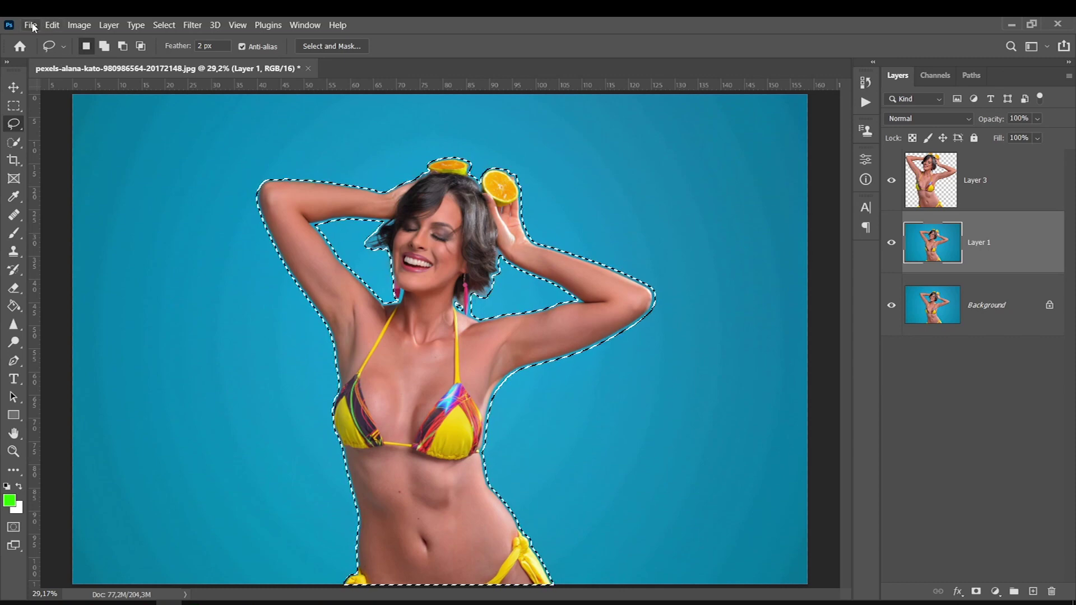
Content-Aware Fill the expanded selection onto a new layer, then deselect.
left_click(51, 25)
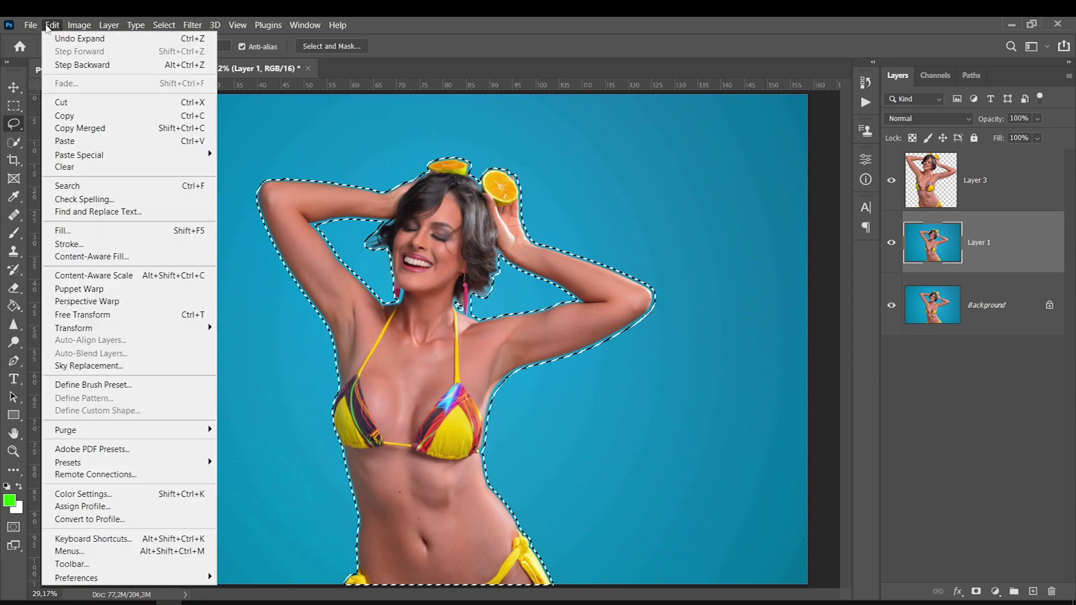
left_click(75, 258)
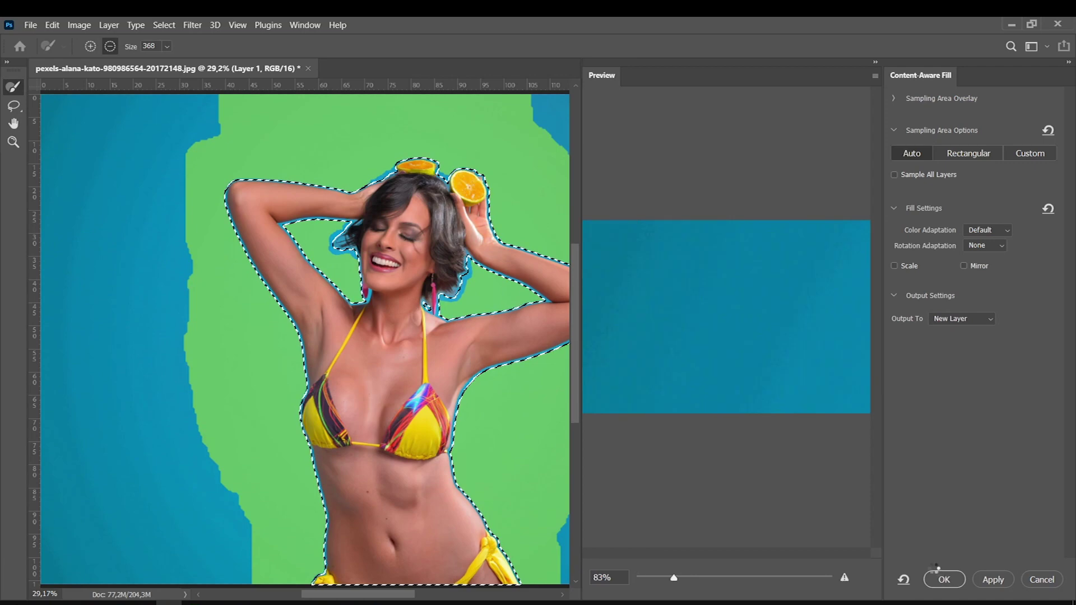
left_click(944, 579)
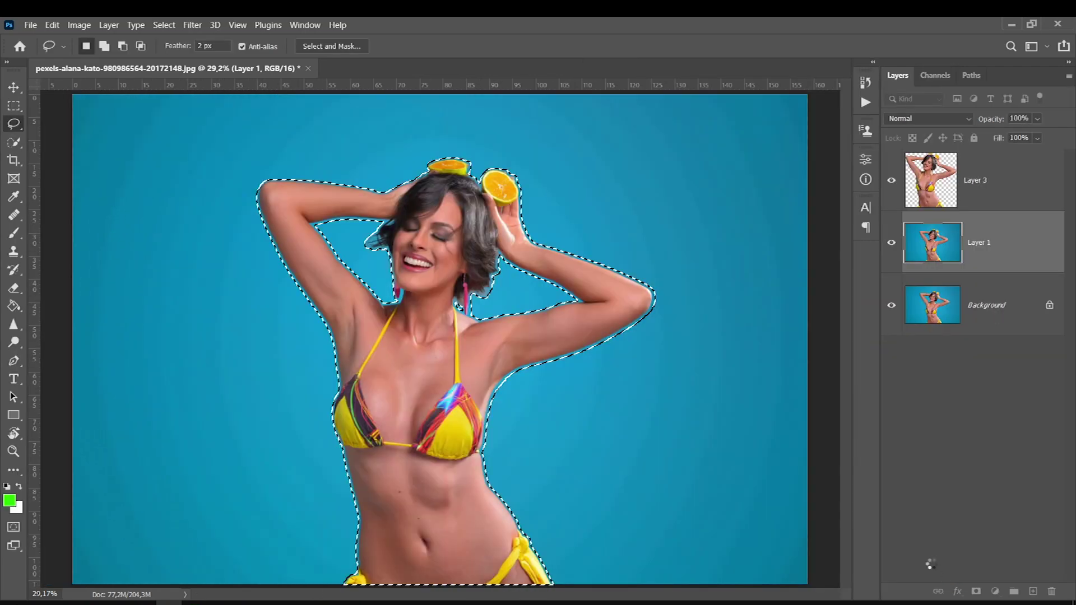
left_click(164, 25)
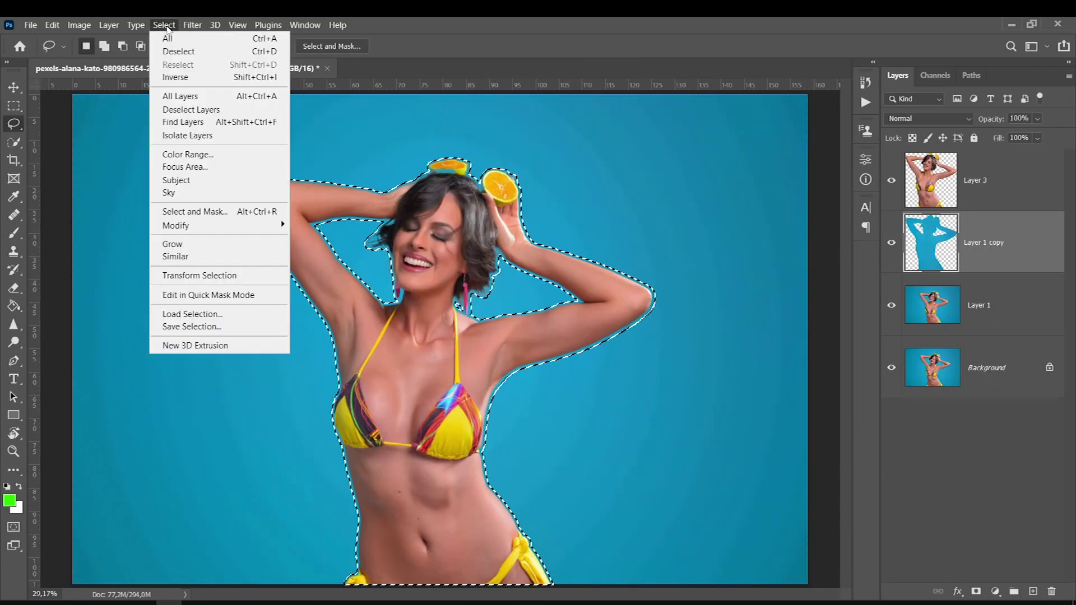
left_click(174, 51)
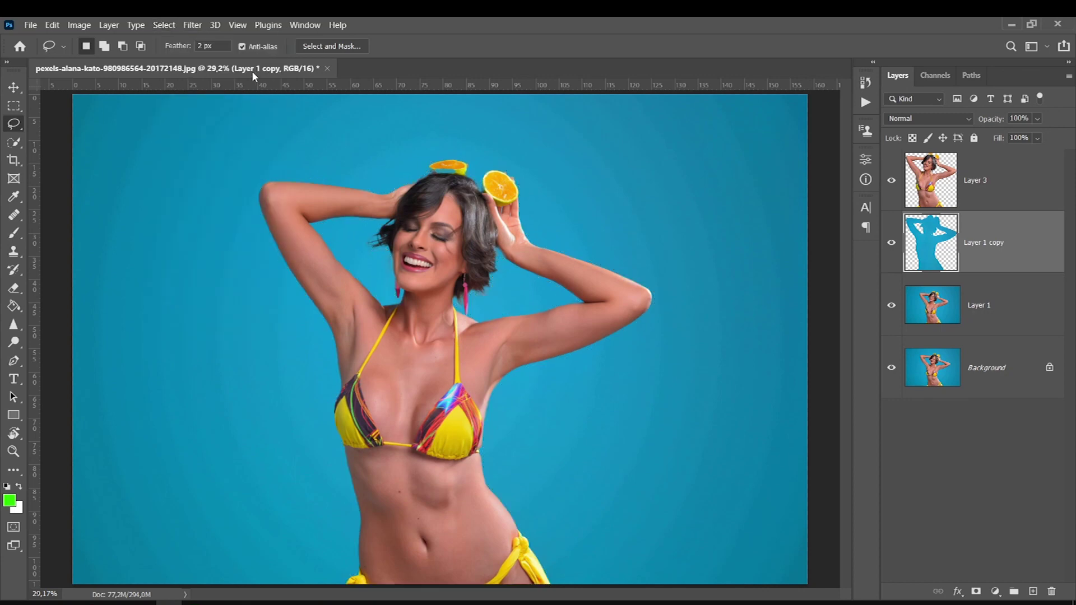
Merge the blue fill patch down into Layer 1 and show the woman cut-out over it.
left_click(192, 25)
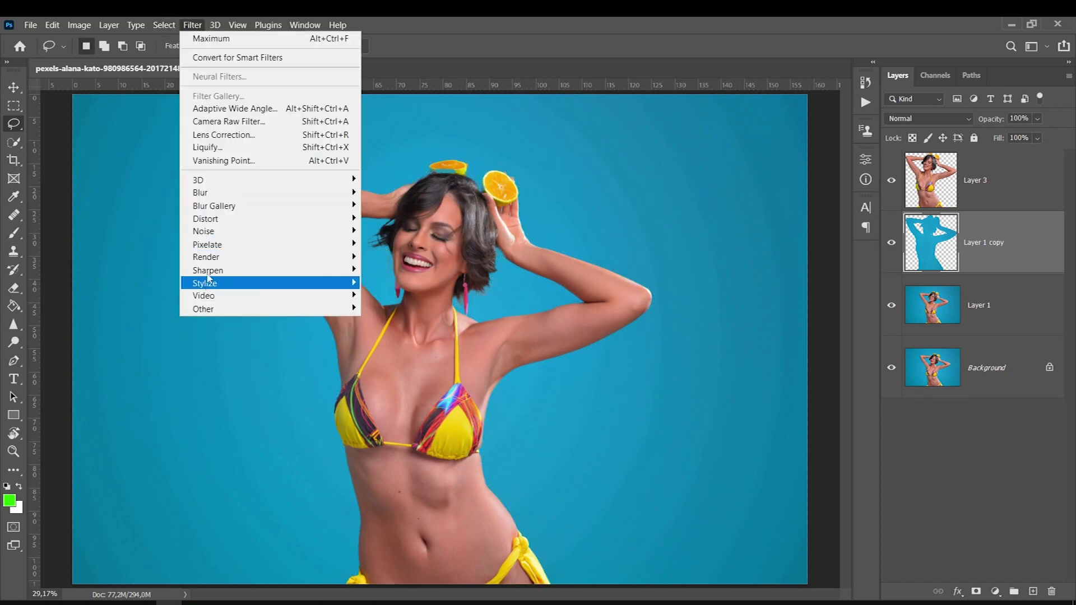
left_click(902, 188)
left_click(892, 242)
left_click(892, 242)
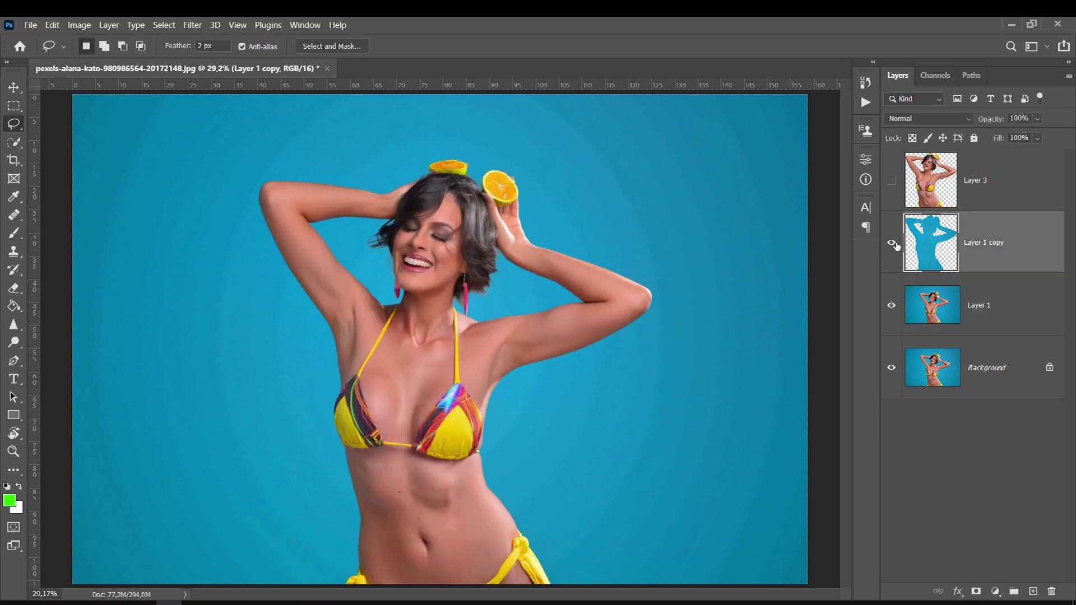
left_click(892, 242)
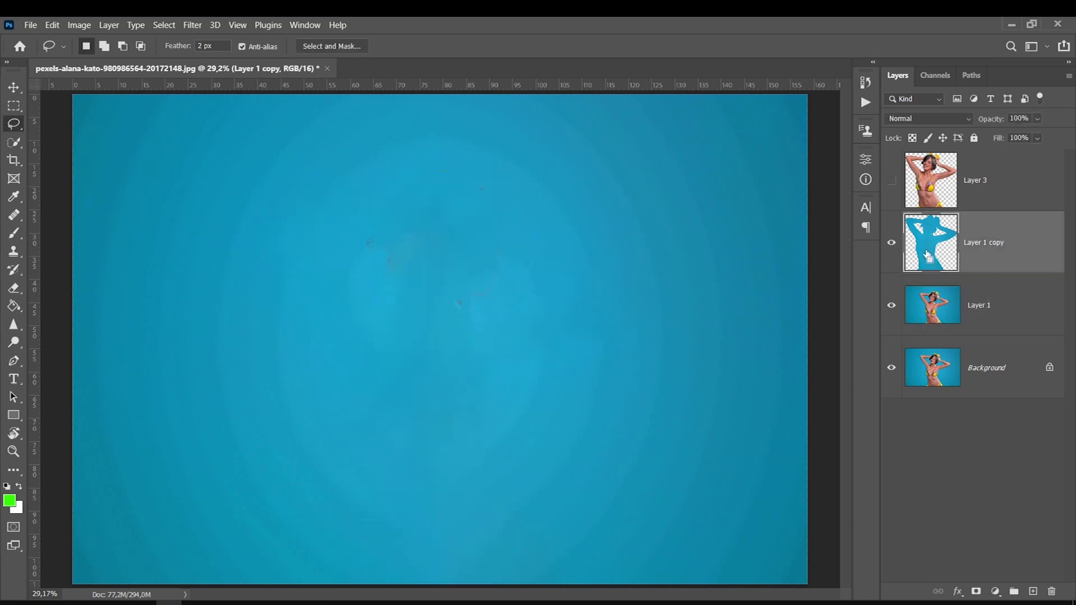
key("ctrl+e")
left_click(891, 309)
left_click(892, 305)
left_click(892, 242)
left_click(891, 180)
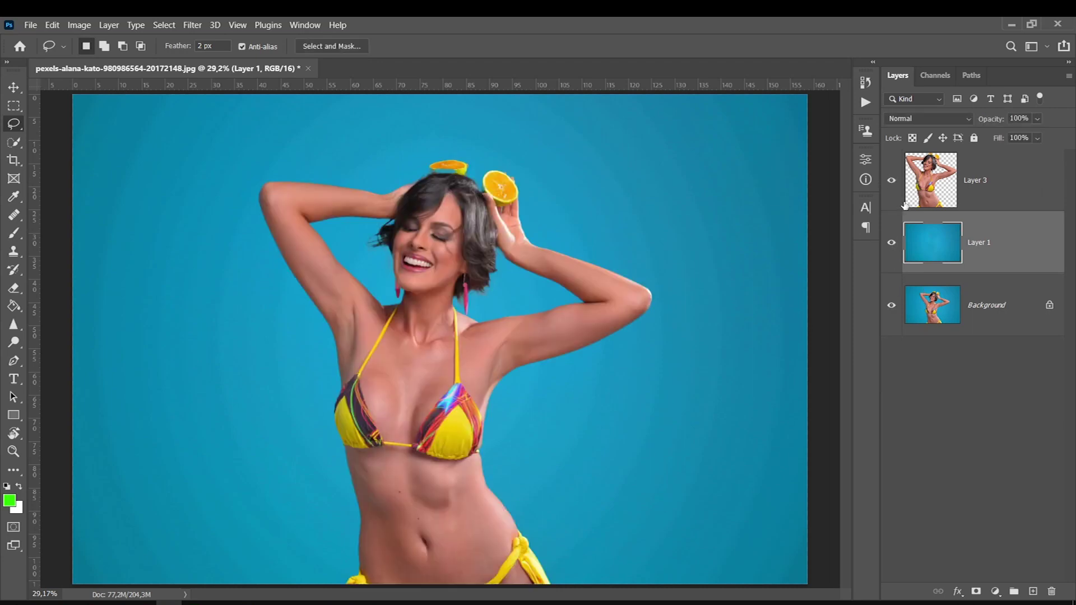
left_click(192, 24)
mouse_move(200, 193)
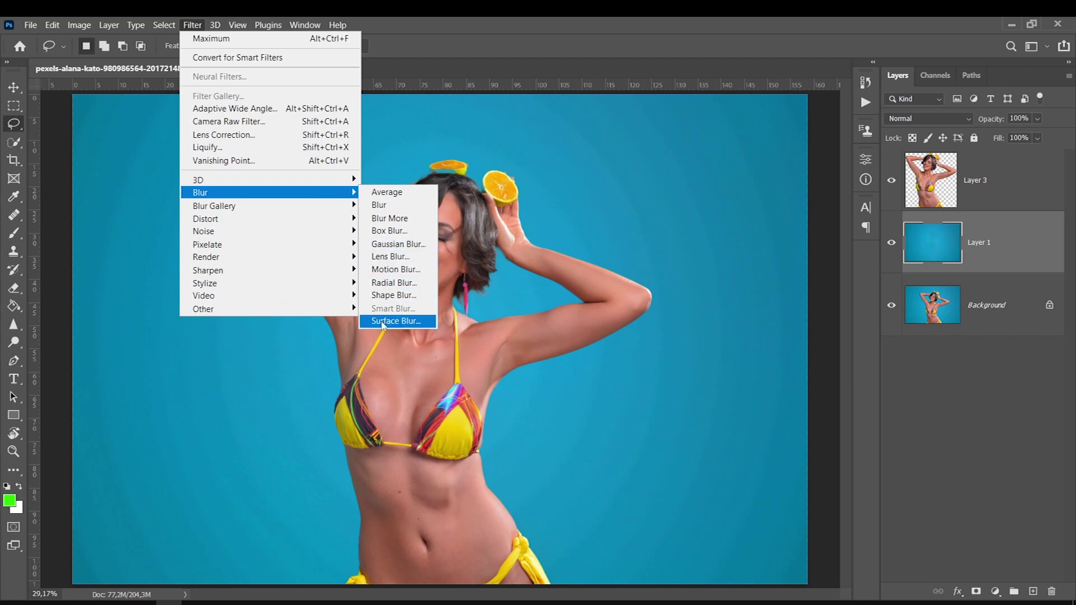
Apply a Surface Blur with Threshold 155 to the empty blue backdrop layer.
left_click(387, 320)
left_click(504, 360)
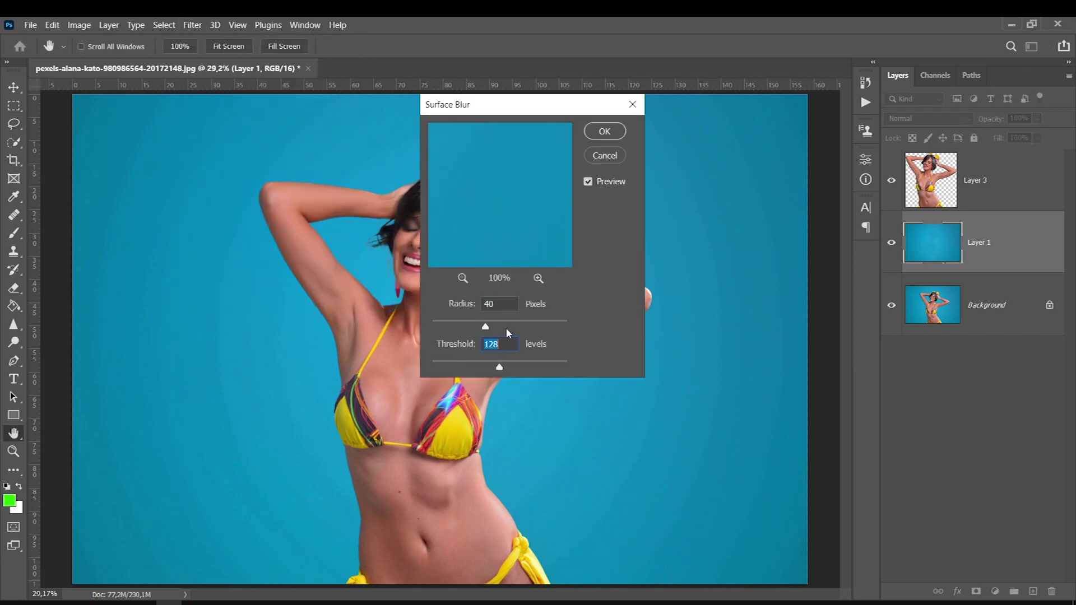
left_click(514, 363)
left_click(603, 134)
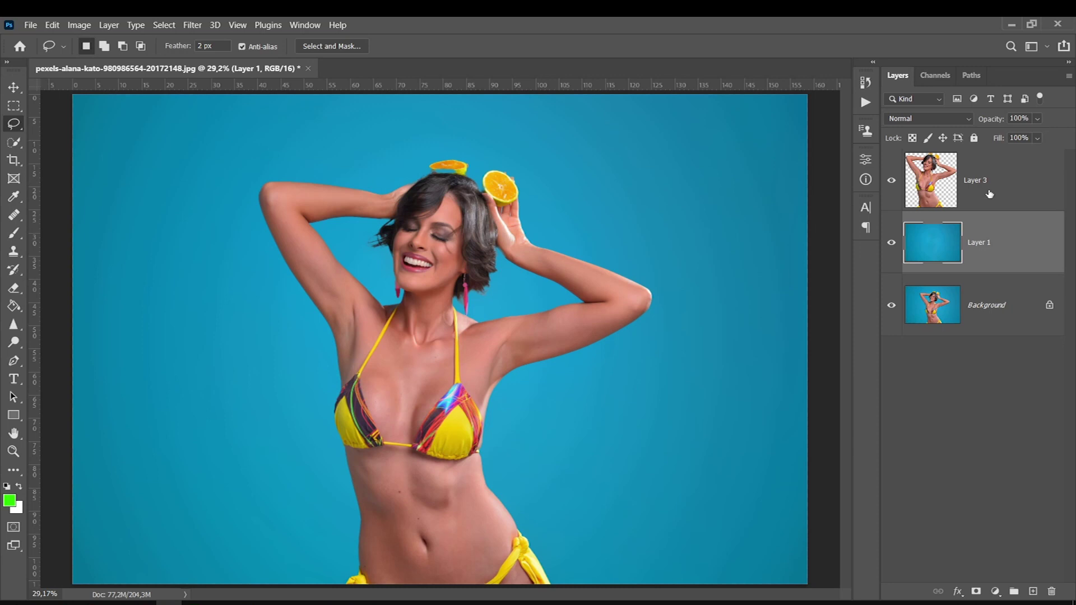
Add a Solid Color fill layer in mid-grey (hue 0, saturation 0, brightness 50).
left_click(1032, 591)
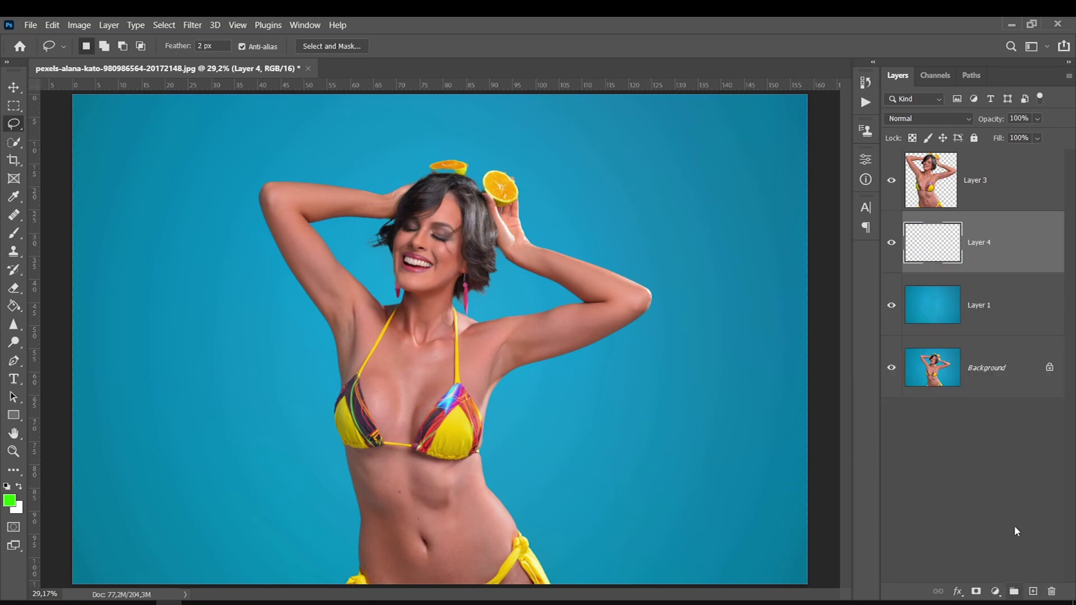
left_click(995, 593)
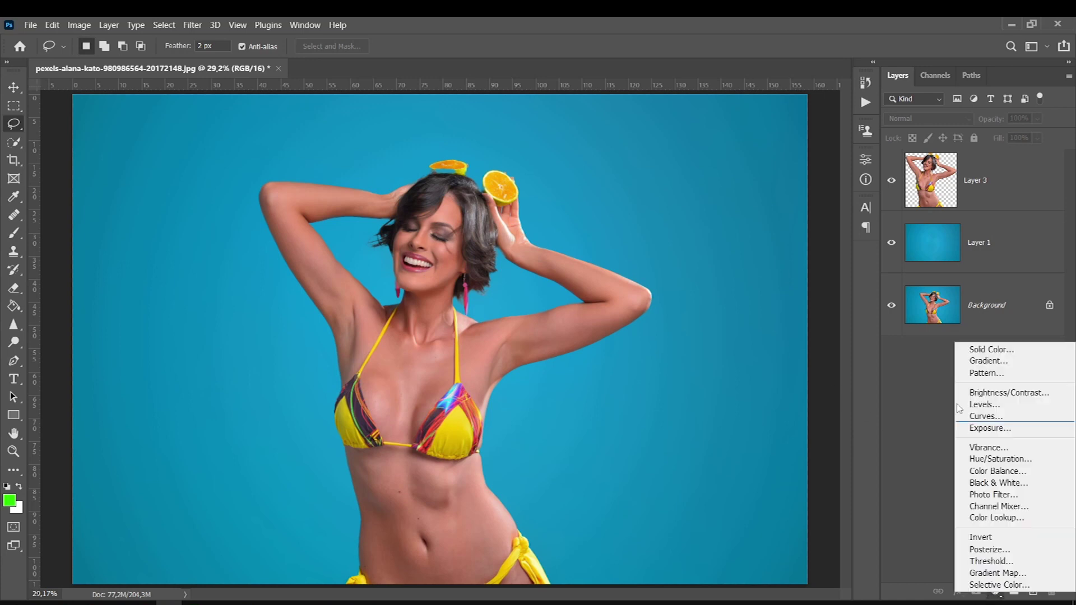
left_click(980, 352)
double_click(835, 335)
type("0")
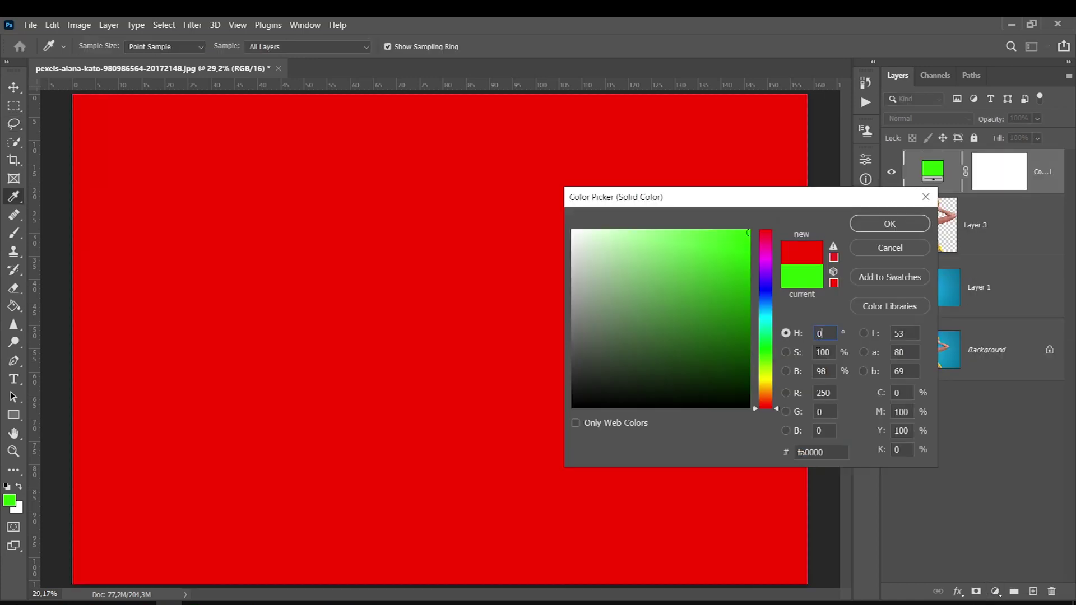
key("Tab")
type("50")
key("Tab")
double_click(824, 352)
type("0")
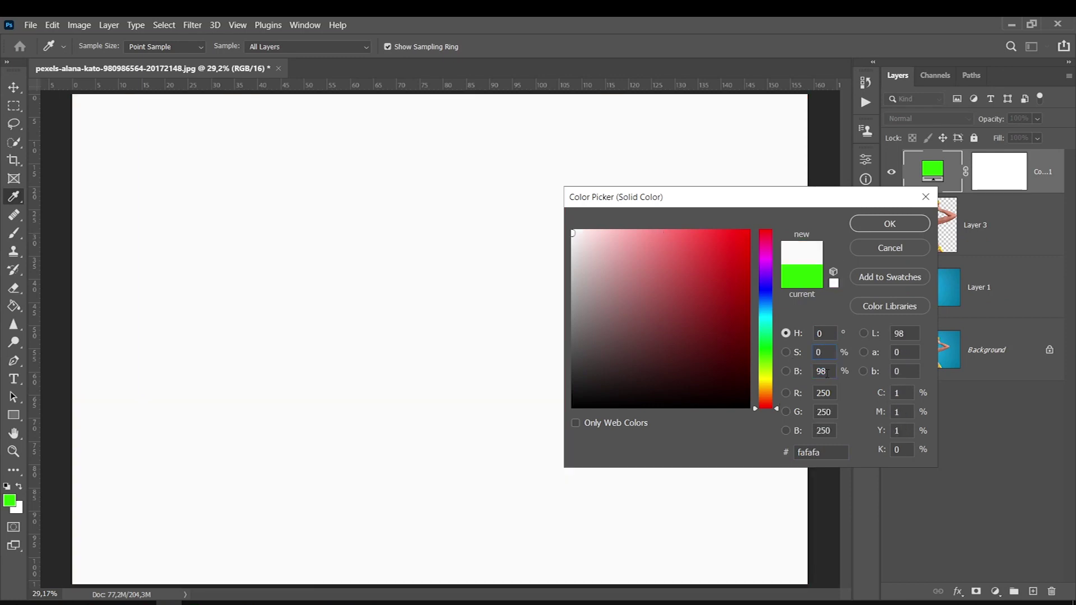
double_click(823, 371)
type("50")
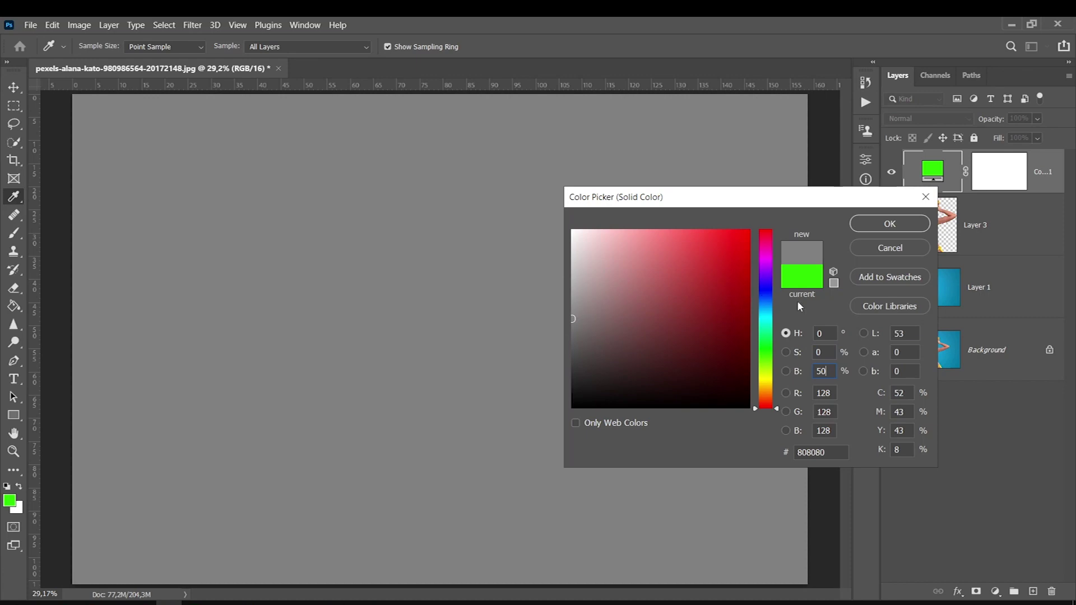
left_click(877, 225)
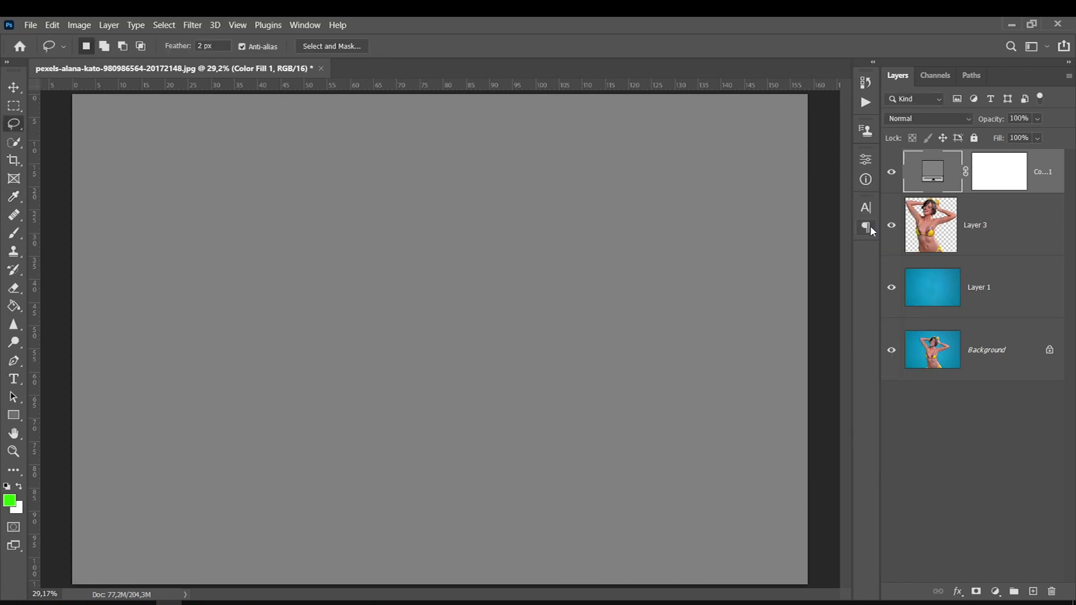
Set the grey layer to Overlay and add 4% Add Noise as a smart filter.
left_click(929, 118)
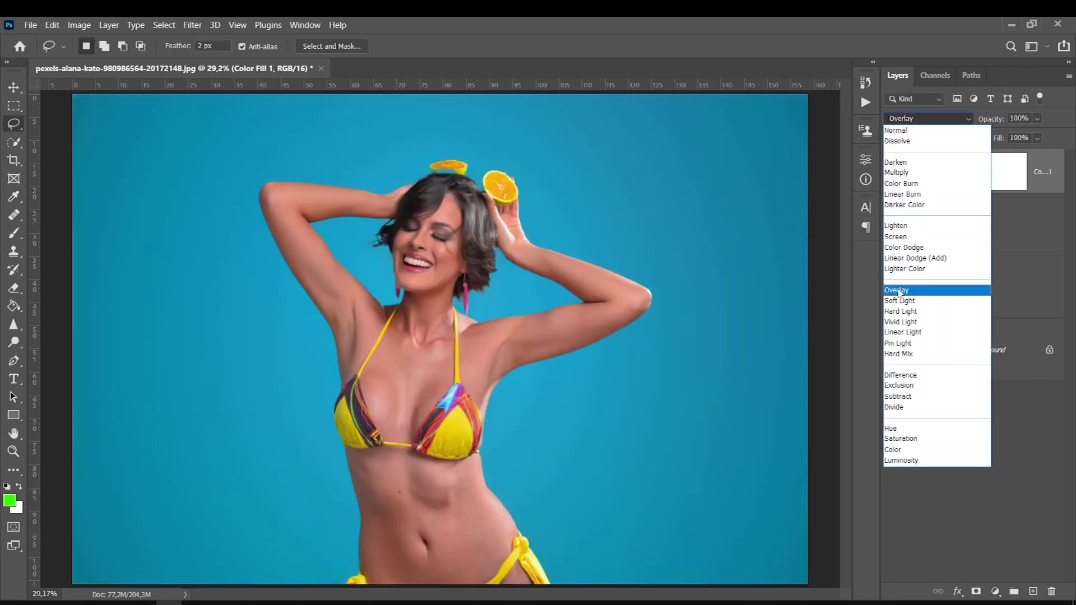
left_click(902, 288)
left_click(193, 25)
mouse_move(203, 231)
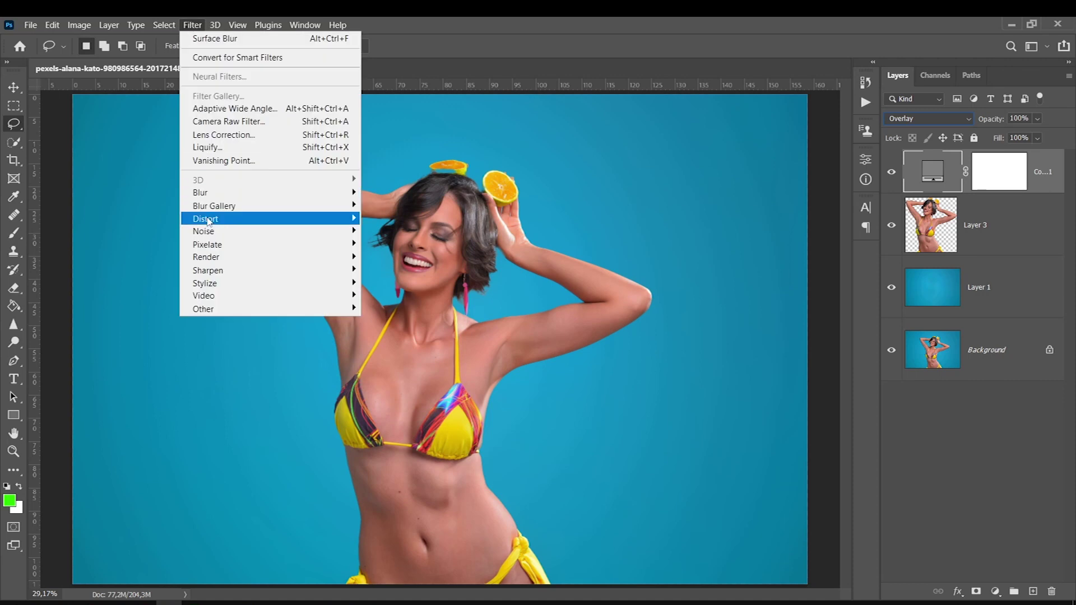
left_click(370, 230)
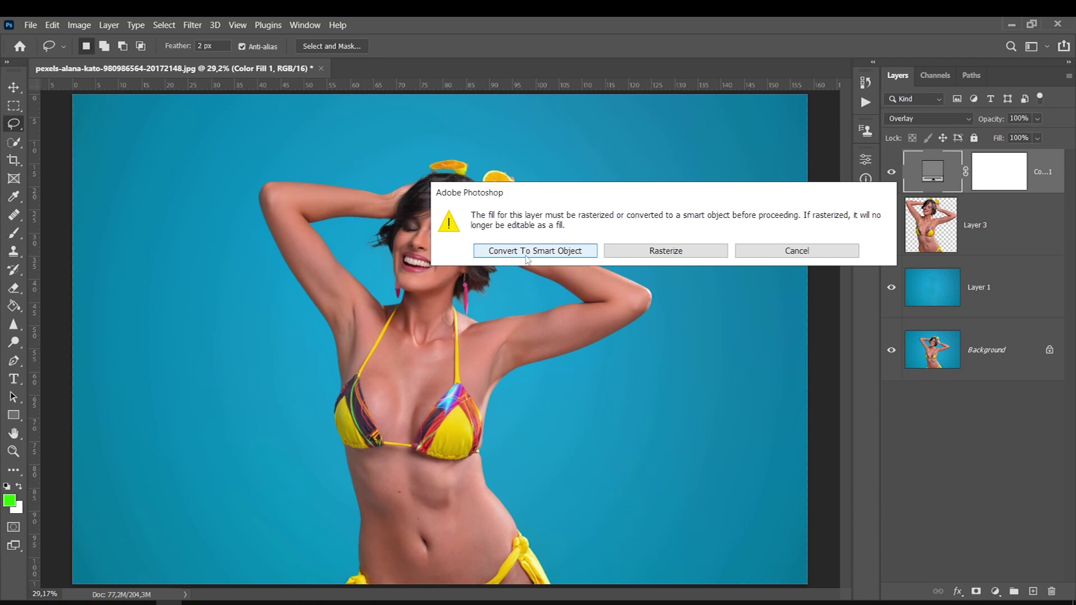
left_click(514, 258)
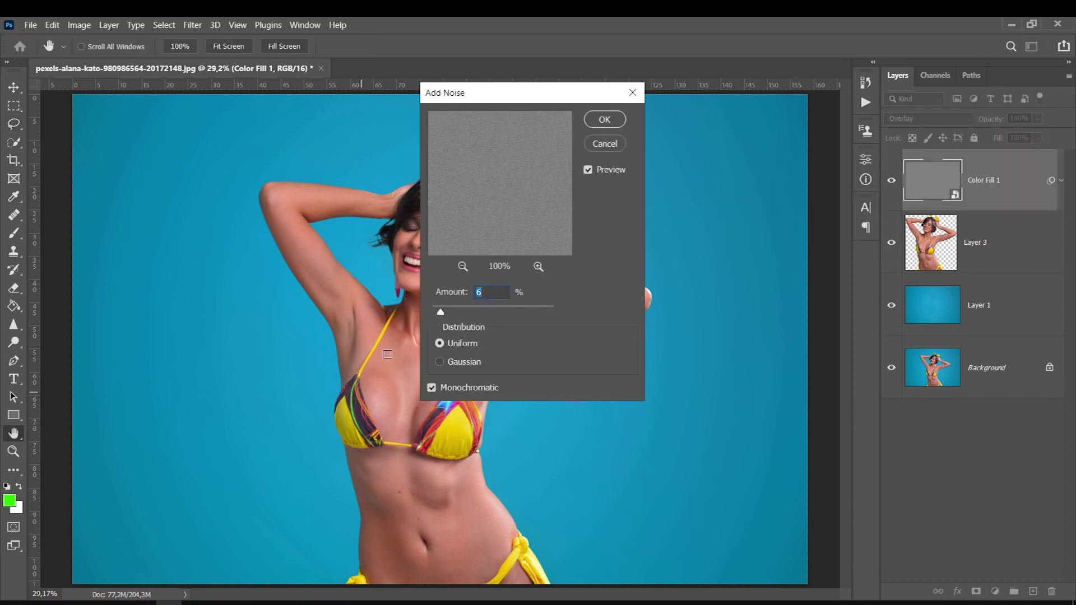
type("4")
key("Return")
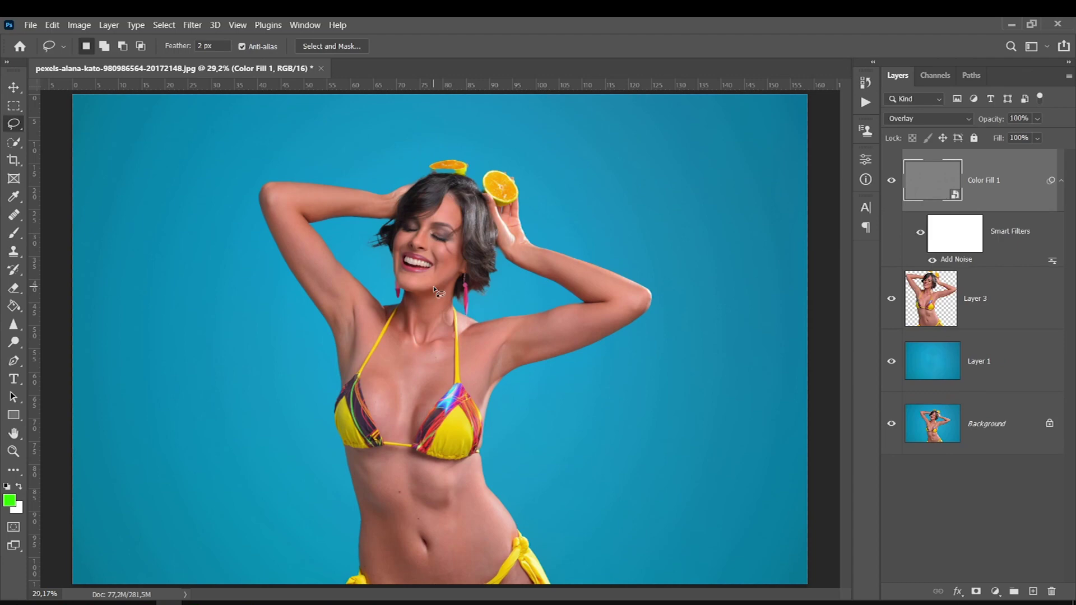
scroll(733, 209, "up", 5)
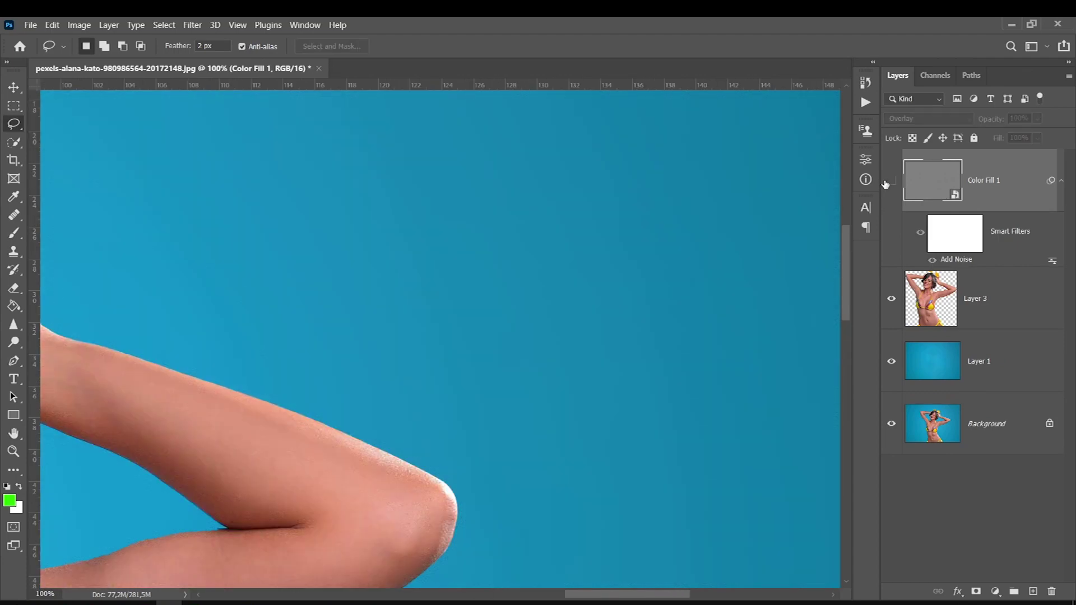
left_click_drag(259, 367, 620, 199)
mouse_move(305, 280)
left_mouse_down()
mouse_move(534, 280)
mouse_move(719, 379)
left_mouse_up()
left_click_drag(458, 435, 614, 392)
left_click_drag(466, 290, 670, 223)
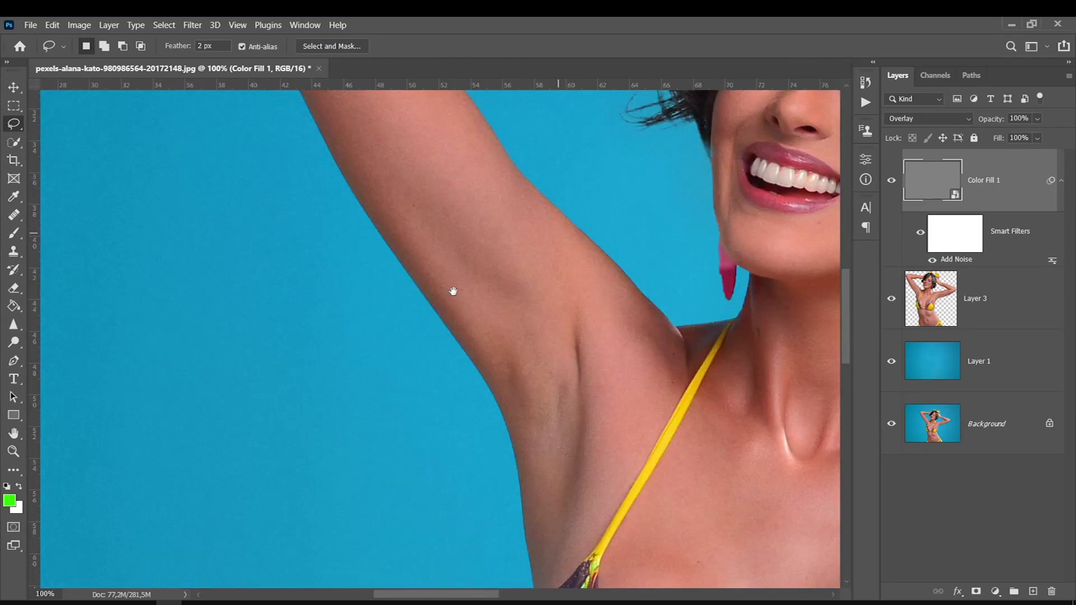
left_click_drag(422, 307, 453, 291)
key("ctrl+minus")
key("ctrl+minus")
key("ctrl+minus")
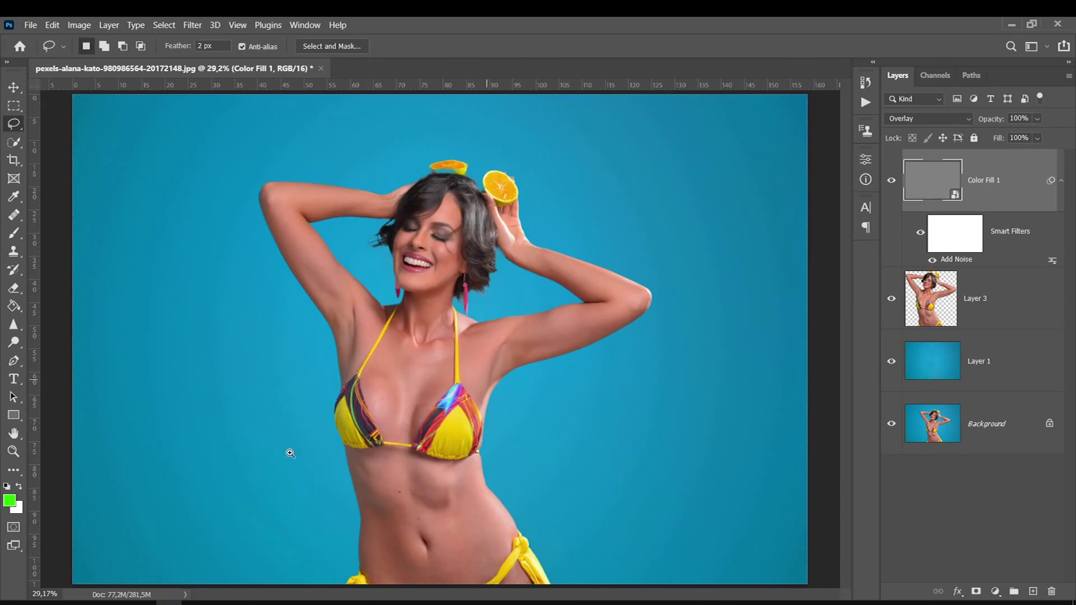
left_click(80, 498)
left_click(175, 504)
left_click(891, 423, "alt")
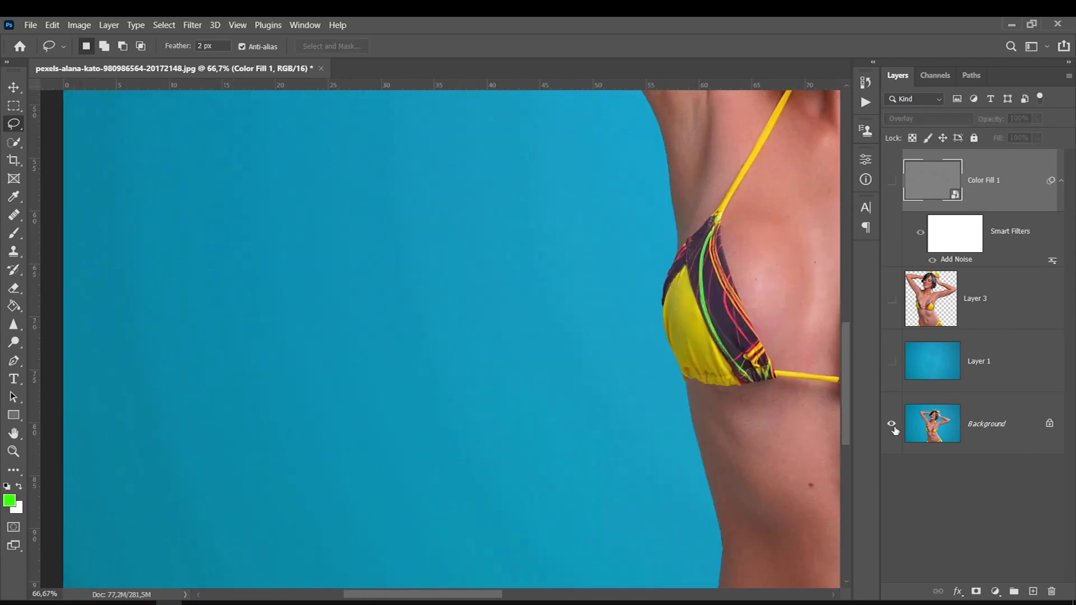
left_click(893, 427, "alt")
left_click(894, 427, "alt")
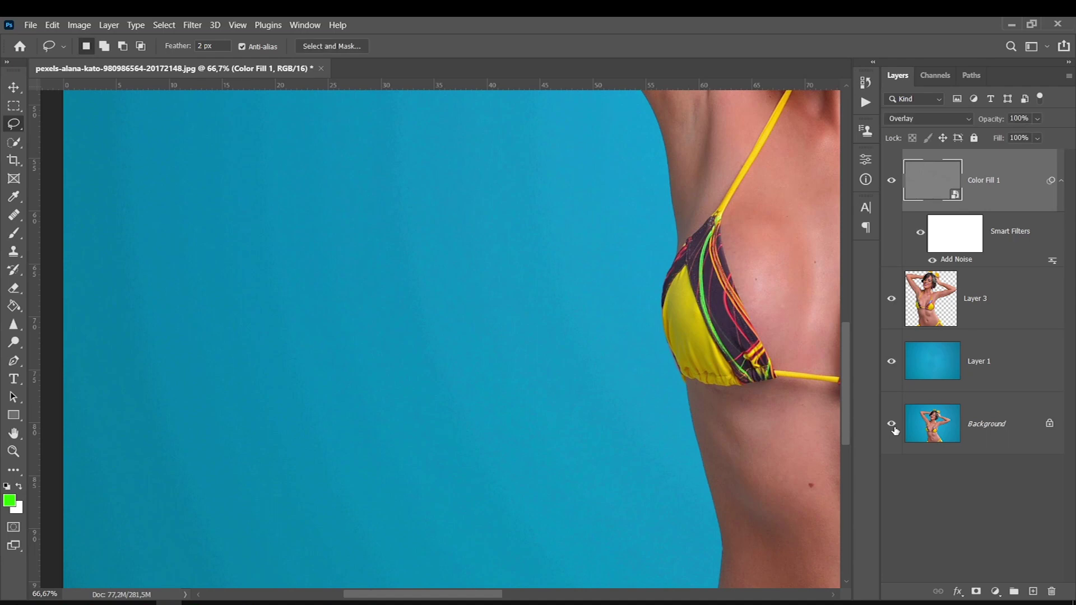
key("ctrl+0")
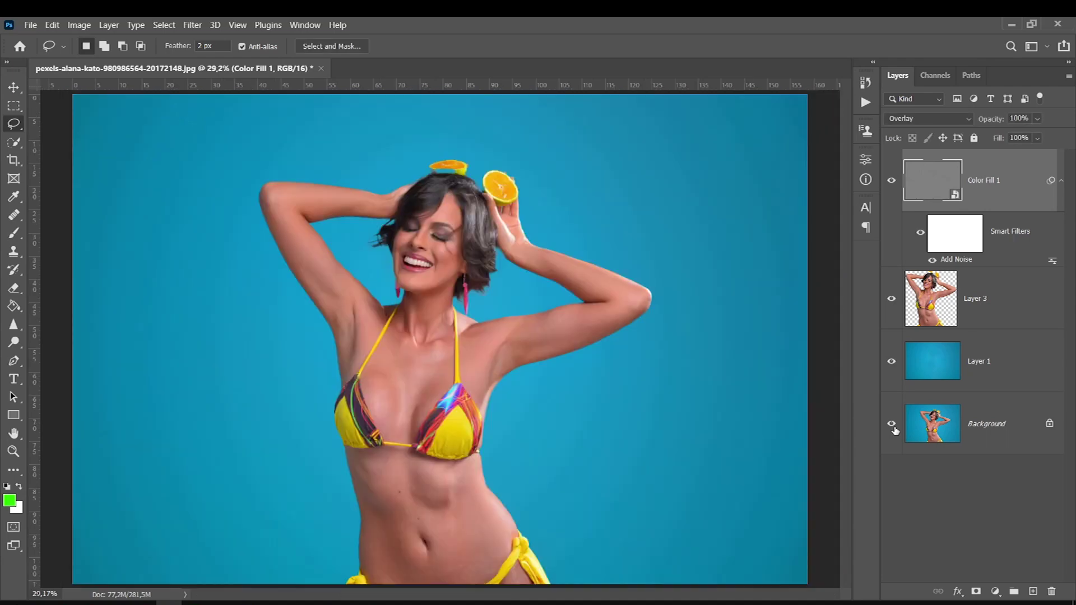